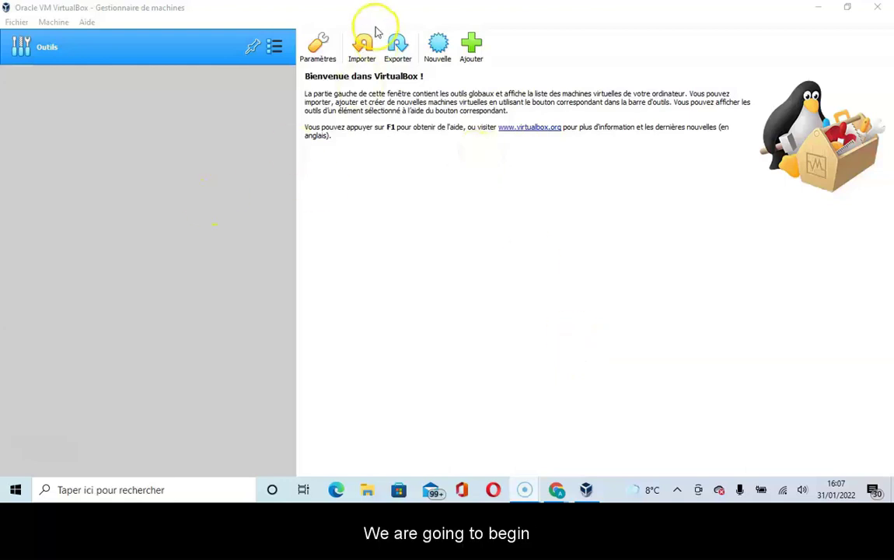
Start a new virtual machine named "ubuntu srv" of type Linux, version Ubuntu (64-bit).
left_click(431, 46)
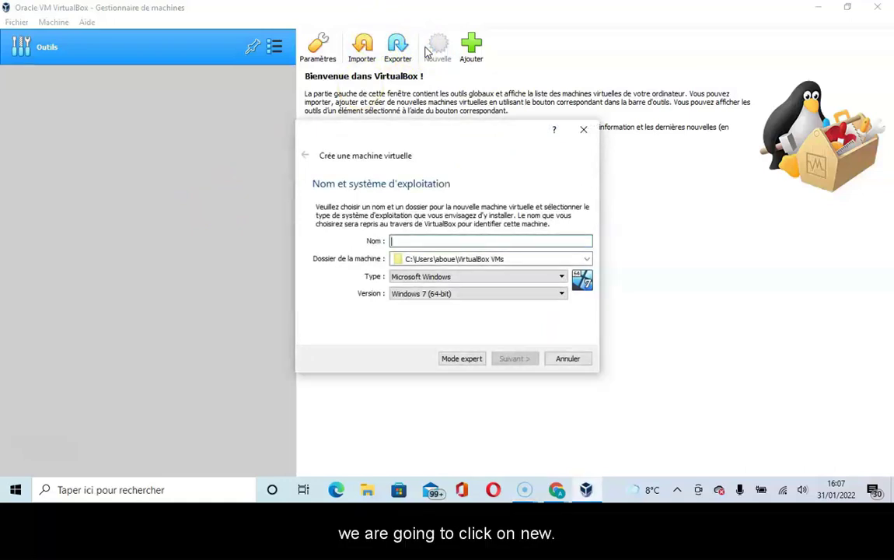
type("u")
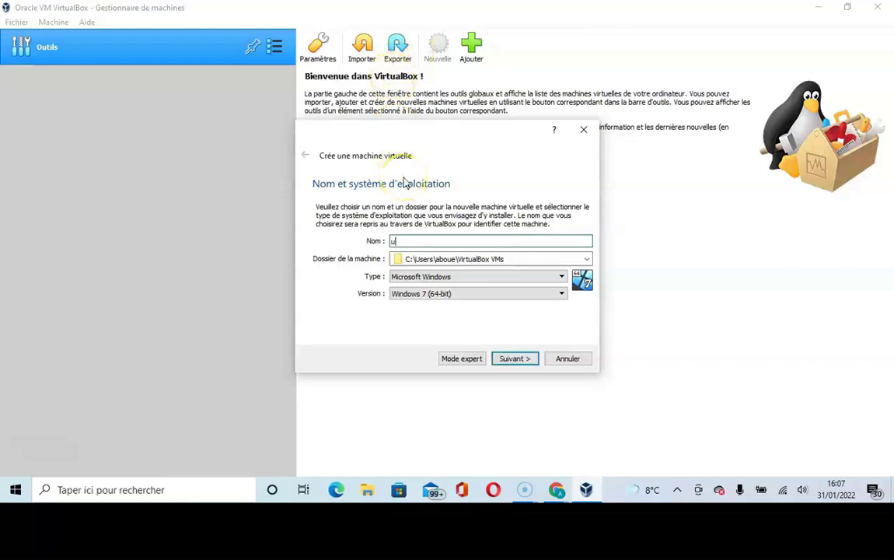
type("by")
key("BackSpace")
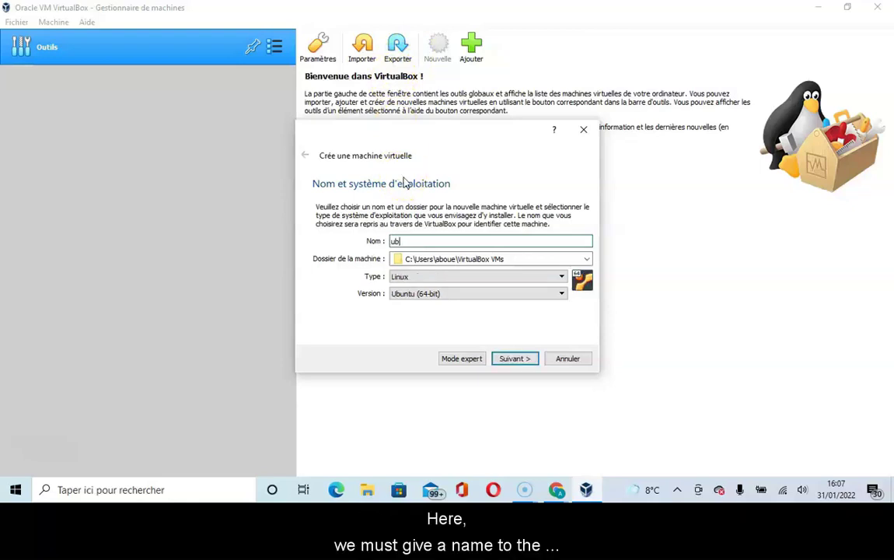
type("untu ")
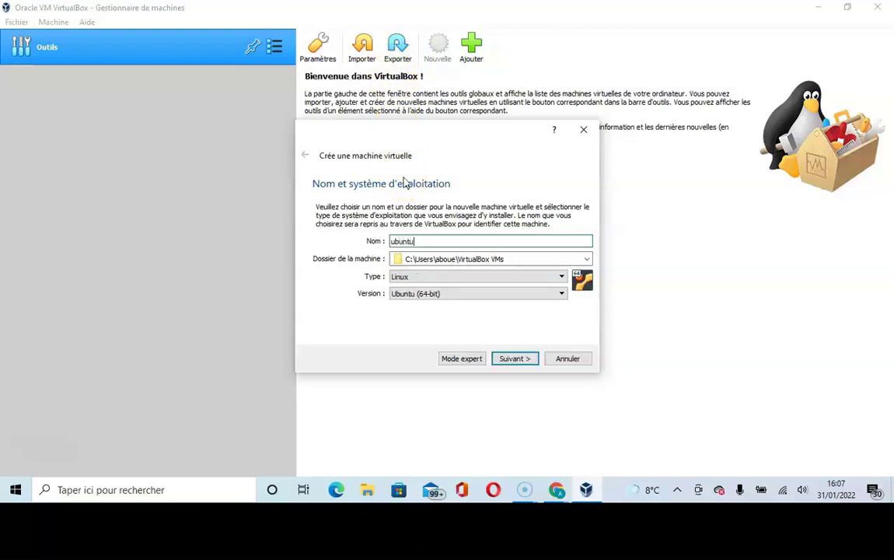
type("src")
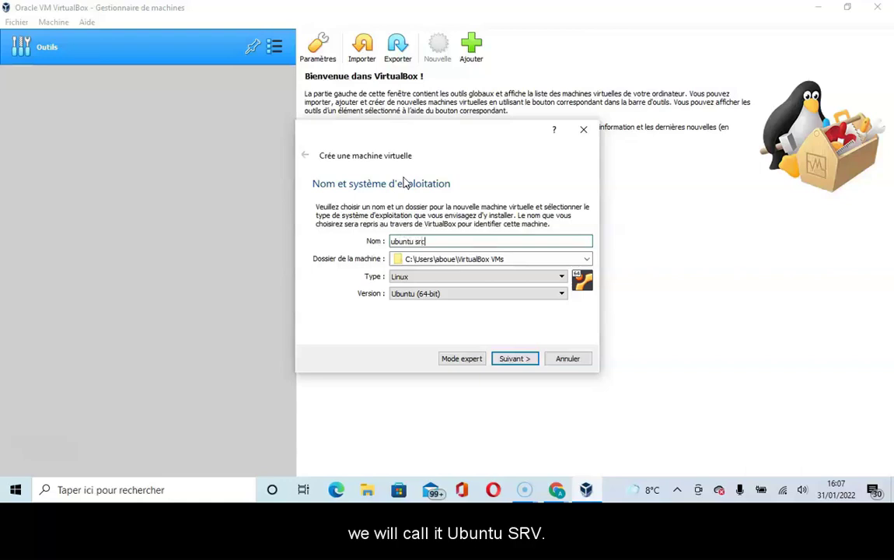
key("BackSpace")
type("v")
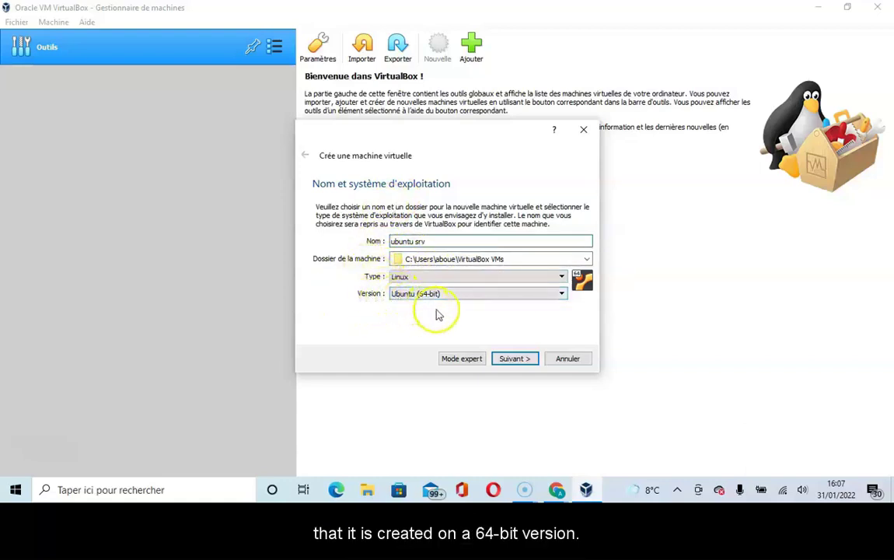
left_click(506, 361)
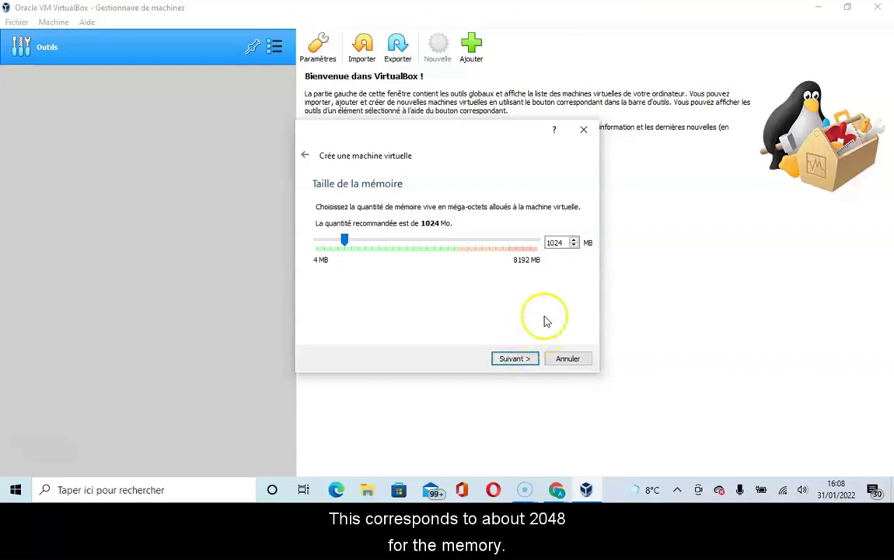
Set the virtual machine's memory size to 2048 MB and continue to the hard disk options.
left_click(565, 241)
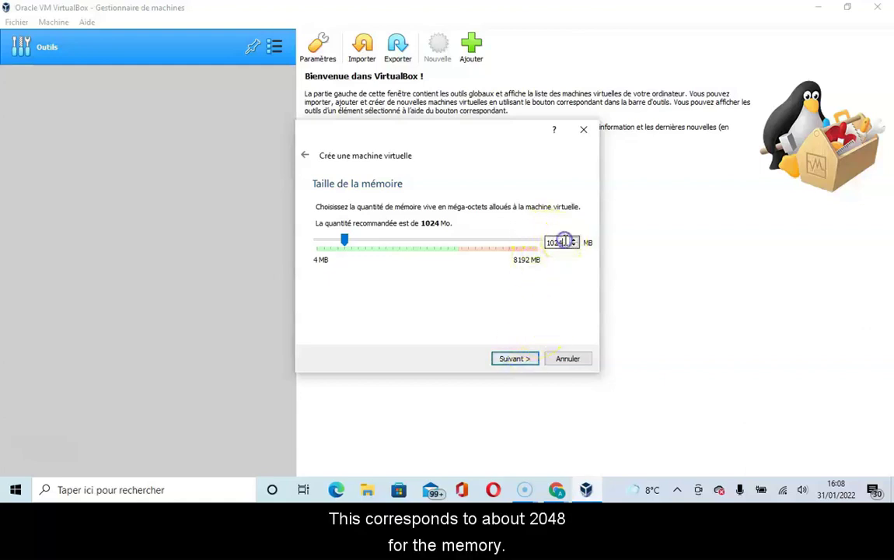
key("BackSpace")
key("BackSpace")
key("BackSpace")
key("BackSpace")
type("2048")
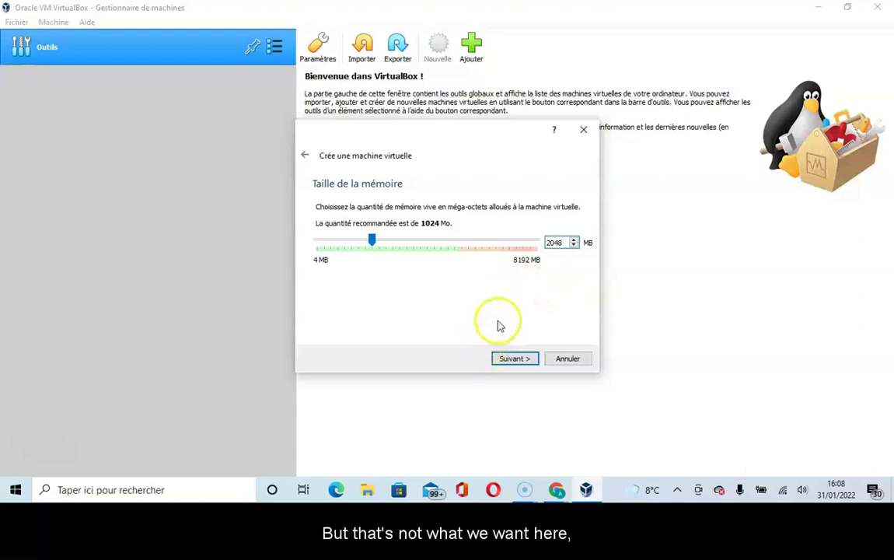
left_click(509, 358)
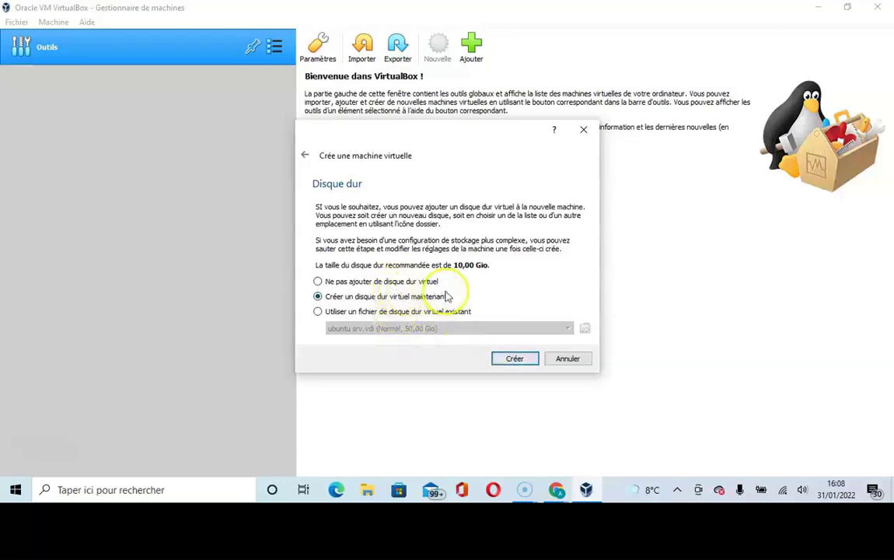
Choose to create a virtual hard disk now, as a VDI file with fixed-size storage.
left_click(531, 365)
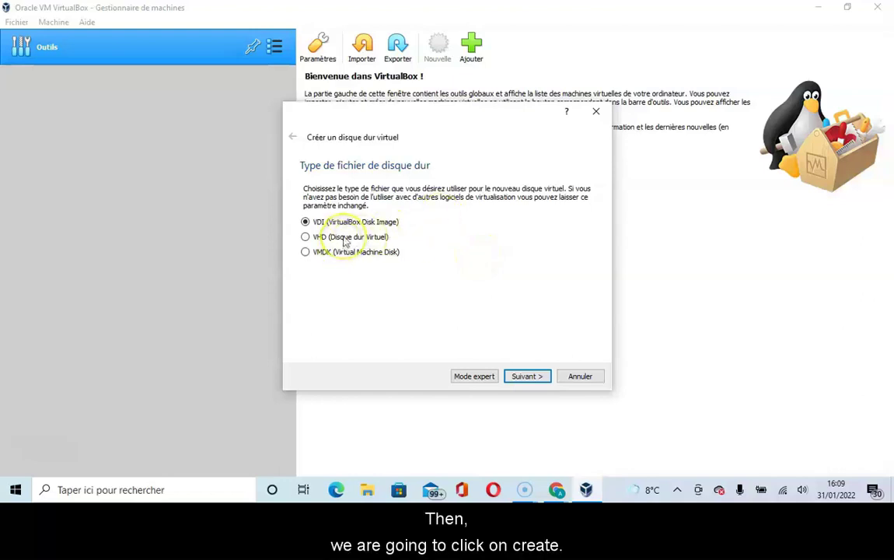
left_click(526, 377)
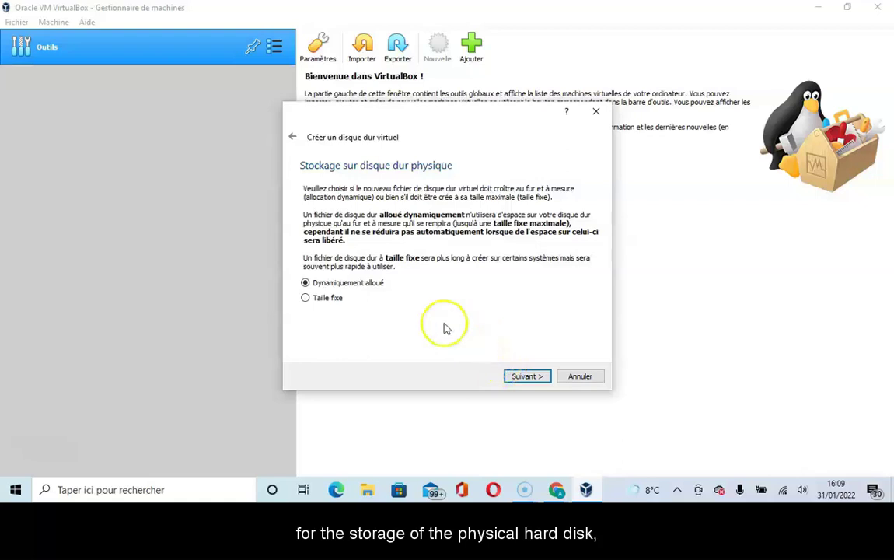
left_click(333, 298)
left_click(528, 376)
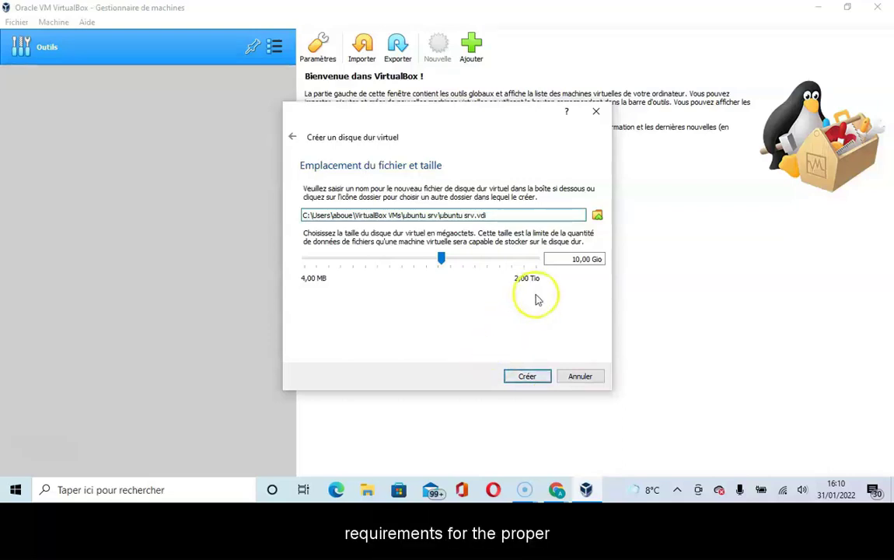
Set the virtual hard disk's size to 50 GiB and create the disk.
key("BackSpace")
key("BackSpace")
type("50")
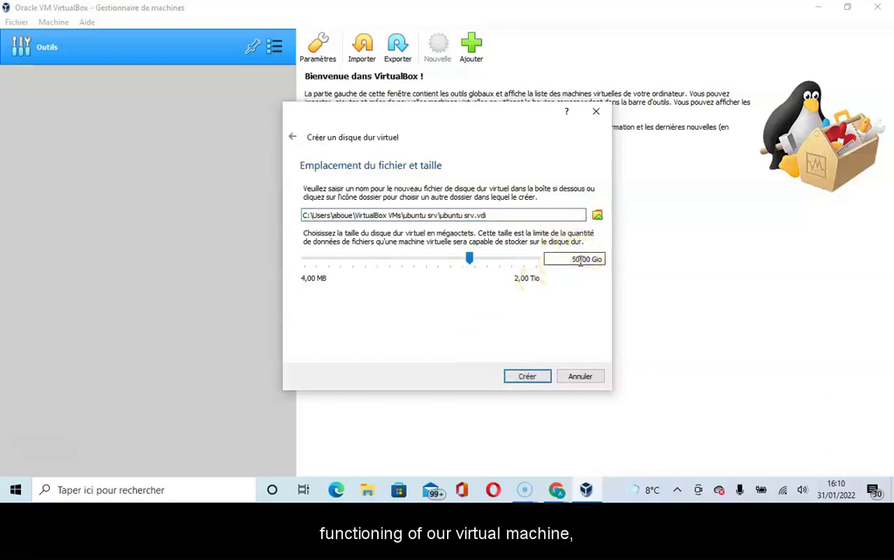
left_click(568, 260)
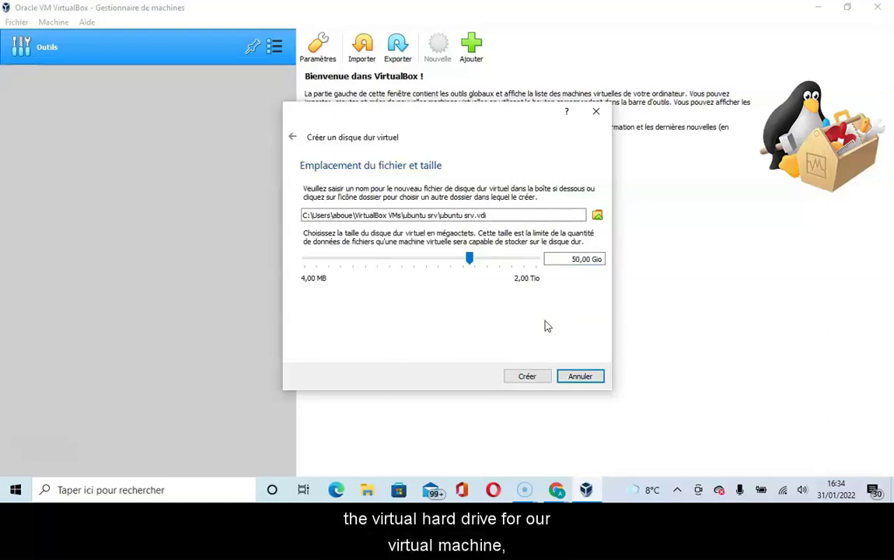
left_click(528, 379)
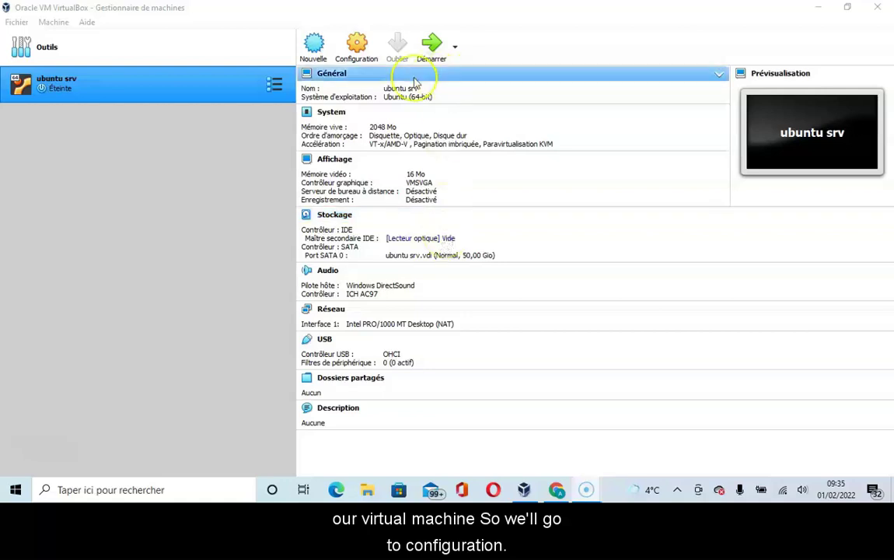
Load ubuntu-20.04.3-desktop-amd64.iso from the Downloads folder into the ubuntu srv machine's empty IDE optical drive and save the settings.
left_click(347, 53)
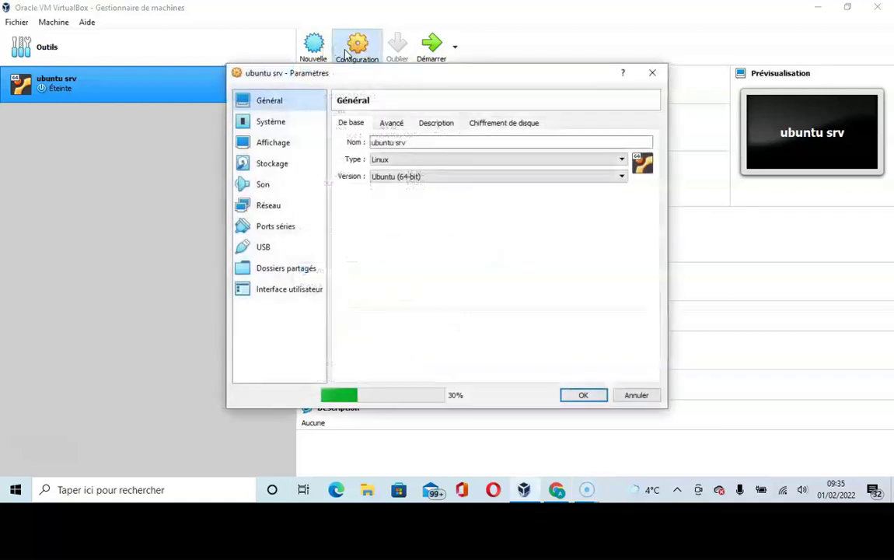
left_click(289, 165)
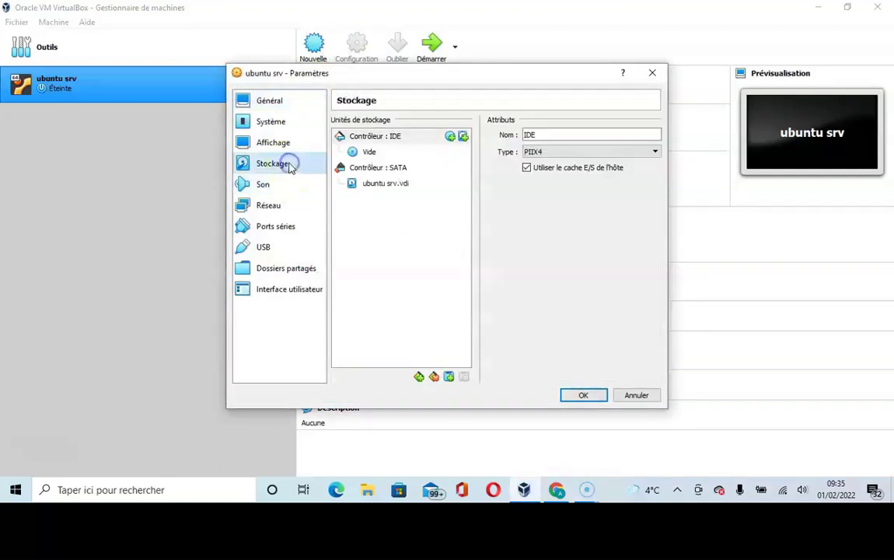
left_click(373, 153)
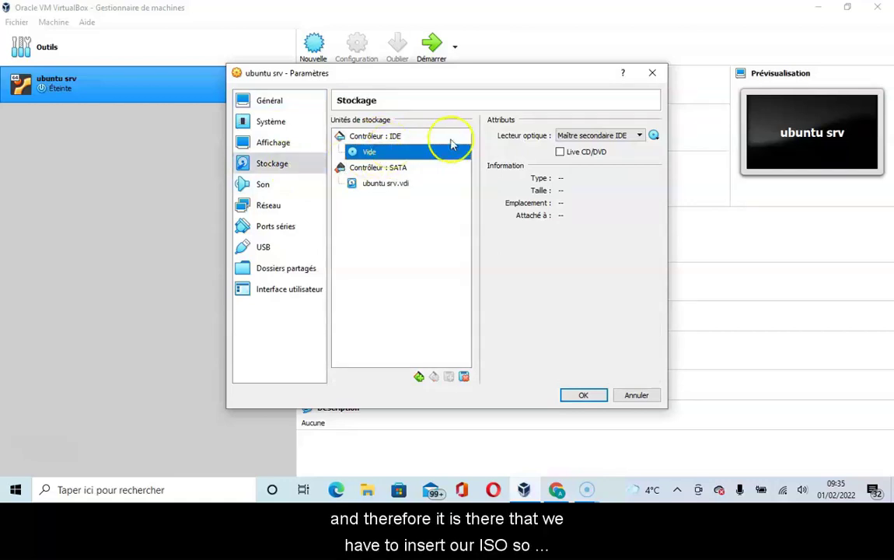
left_click(655, 135)
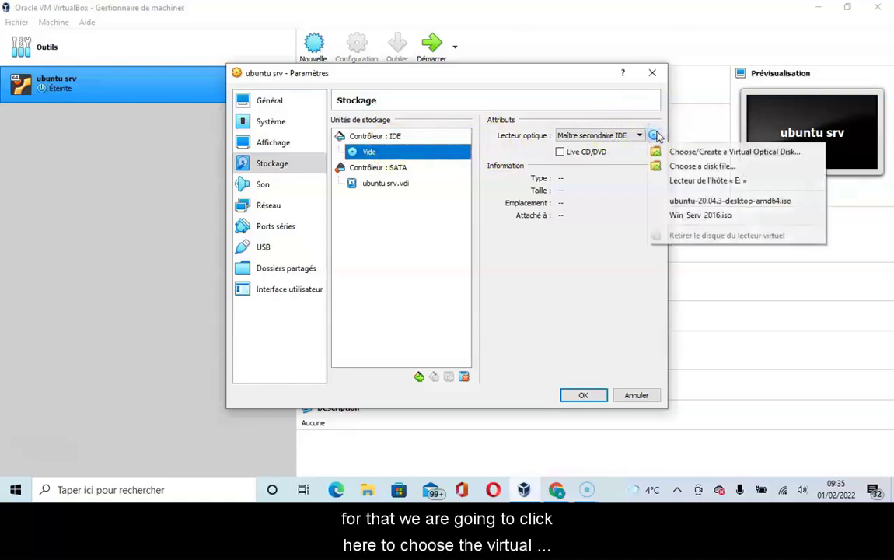
left_click(720, 169)
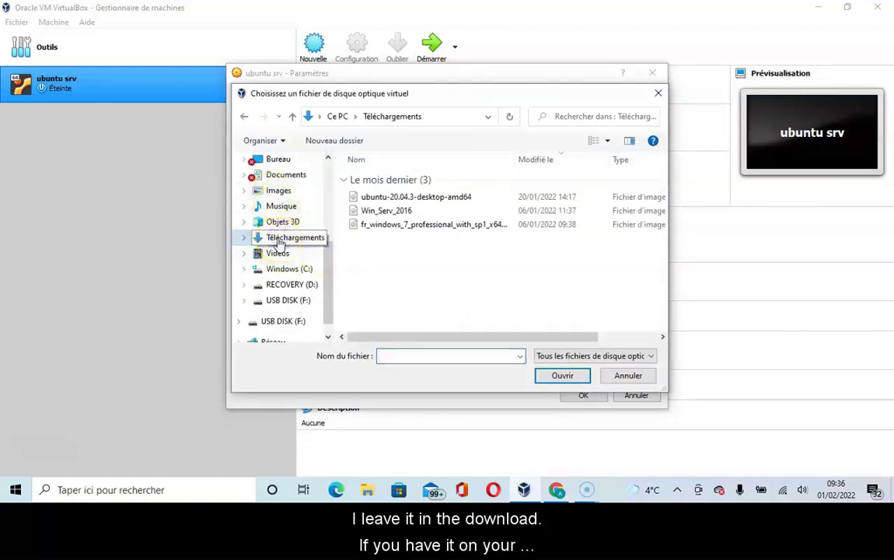
left_click(279, 164)
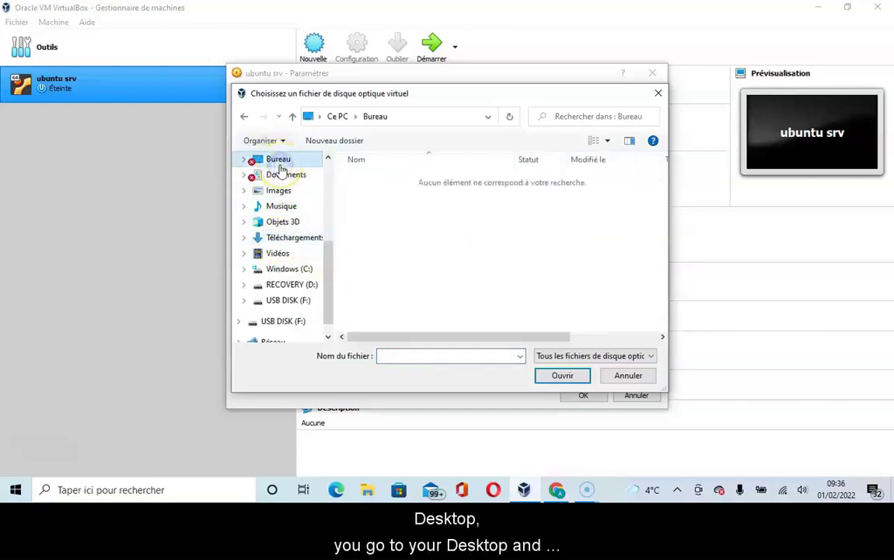
left_click(307, 238)
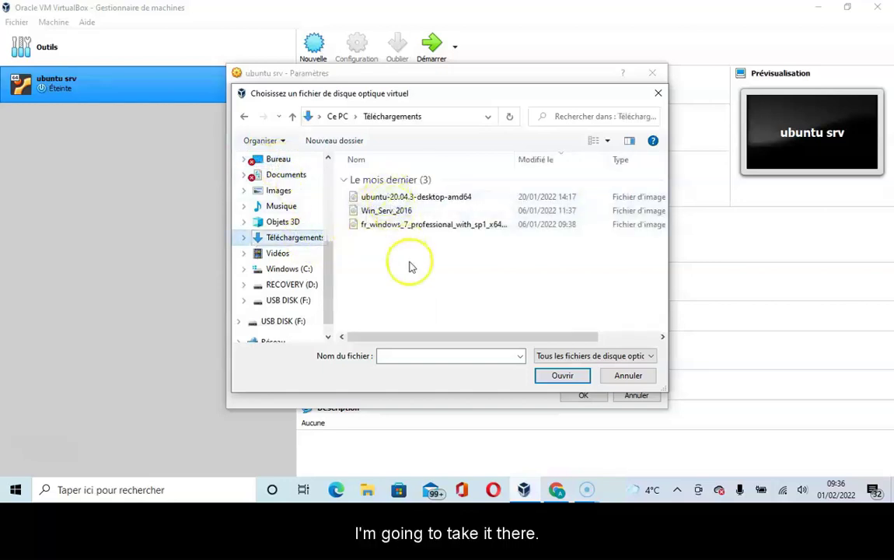
double_click(402, 200)
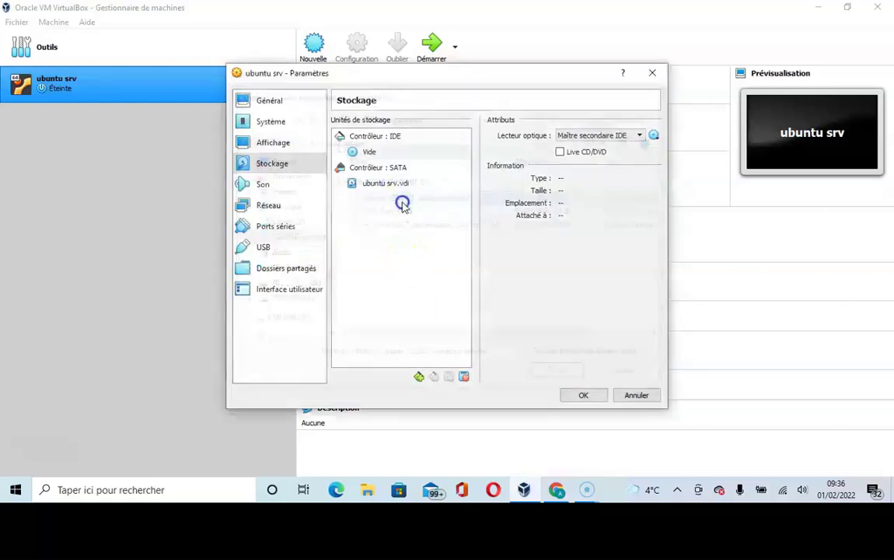
left_click(581, 396)
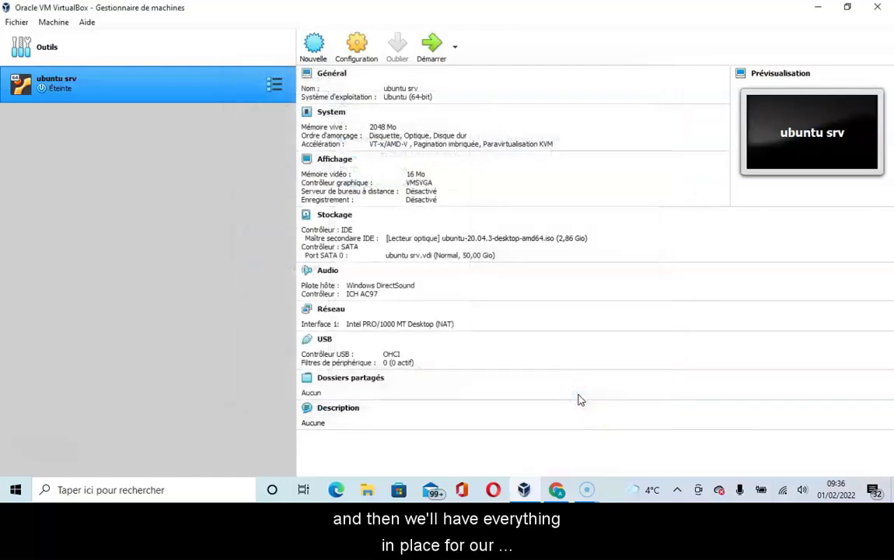